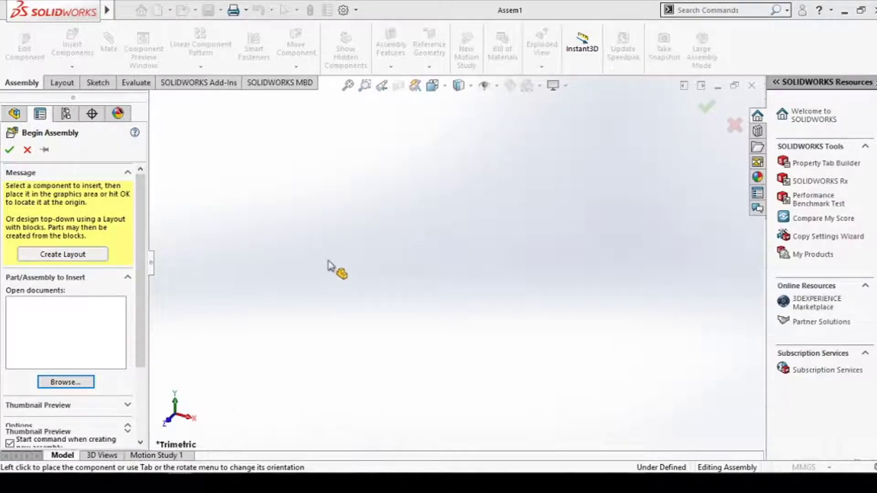
- Place the bolt and the rectangular block Part1 as components in the new assembly
left_click(505, 280)
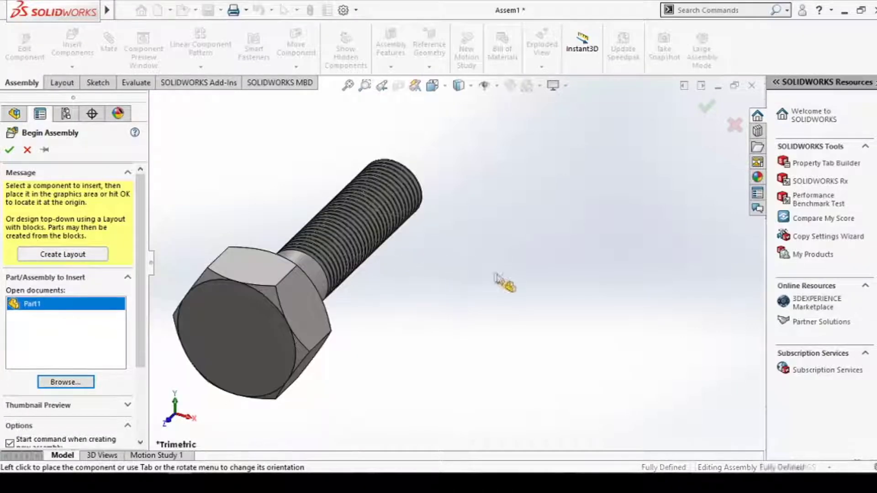
left_click(518, 276)
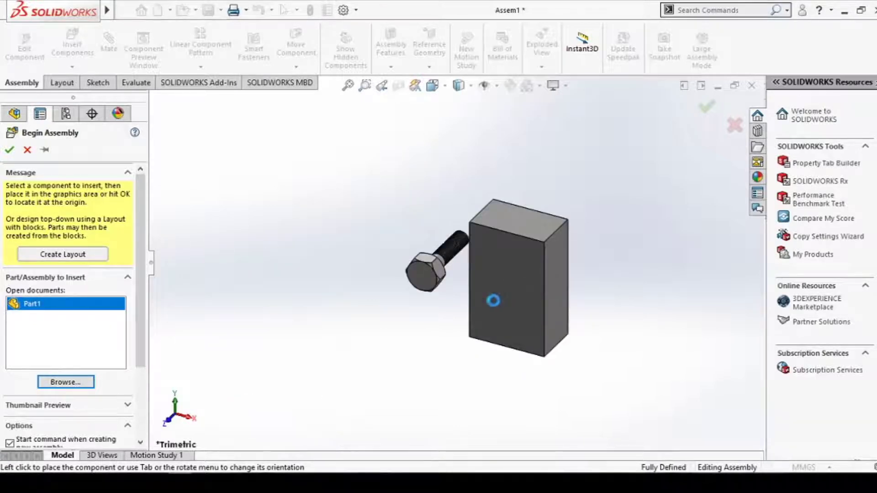
- Fix the rectangular block in place in the assembly
middle_click_drag(608, 321, 459, 320)
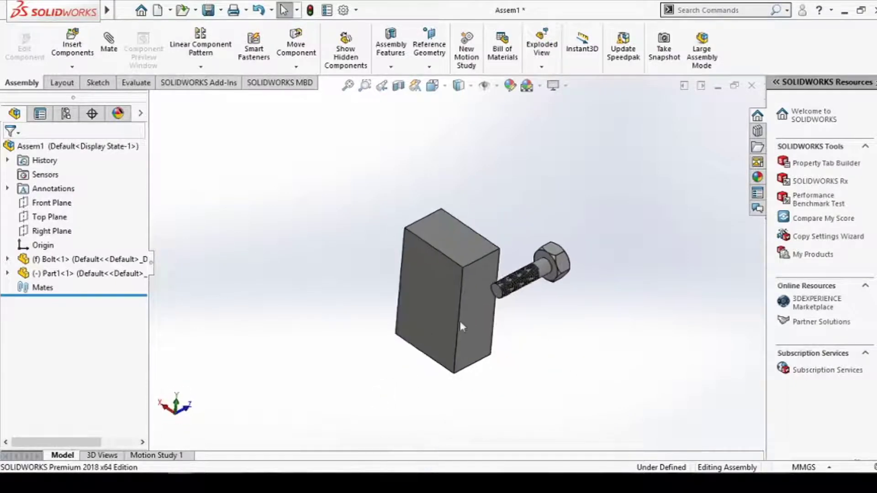
left_click(460, 320)
left_click(439, 297)
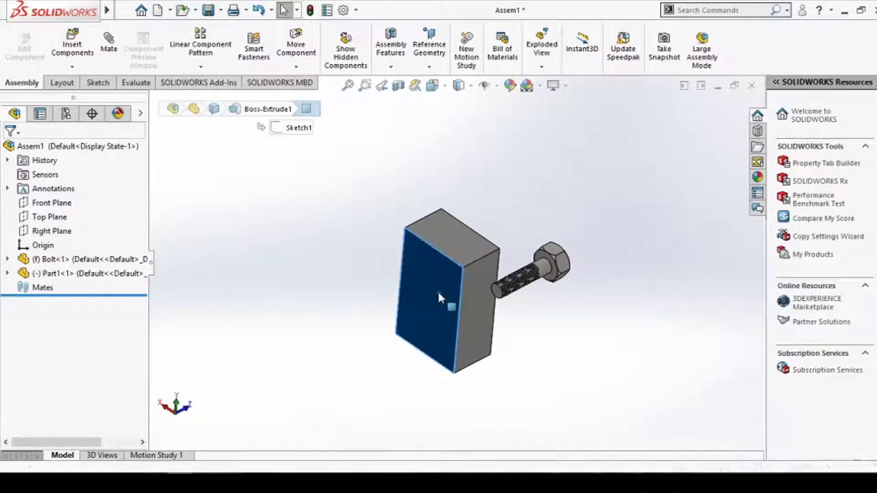
right_click(439, 297)
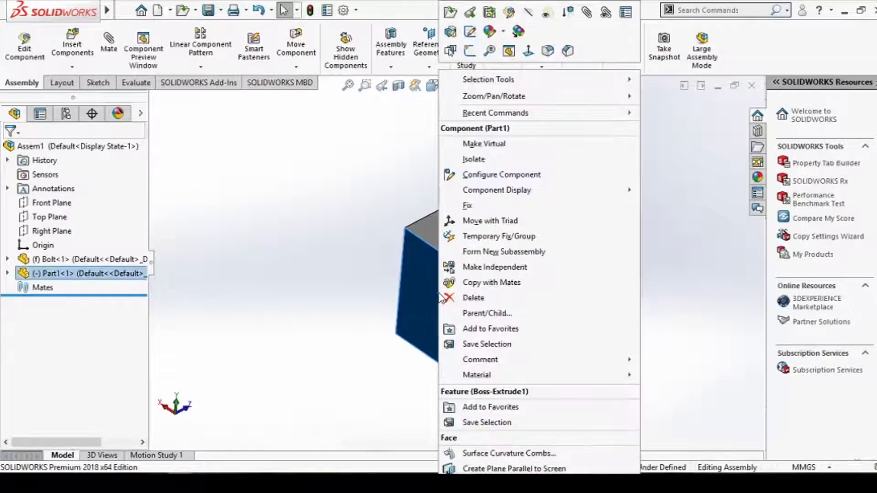
left_click(476, 205)
- Release the bolt from its fixed position by setting it to float
middle_click_drag(556, 326, 518, 281)
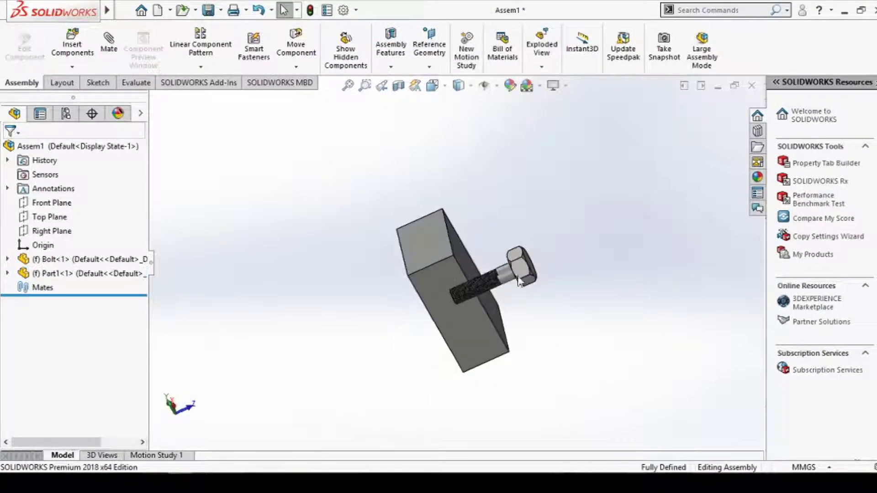
left_click(519, 268)
right_click(519, 269)
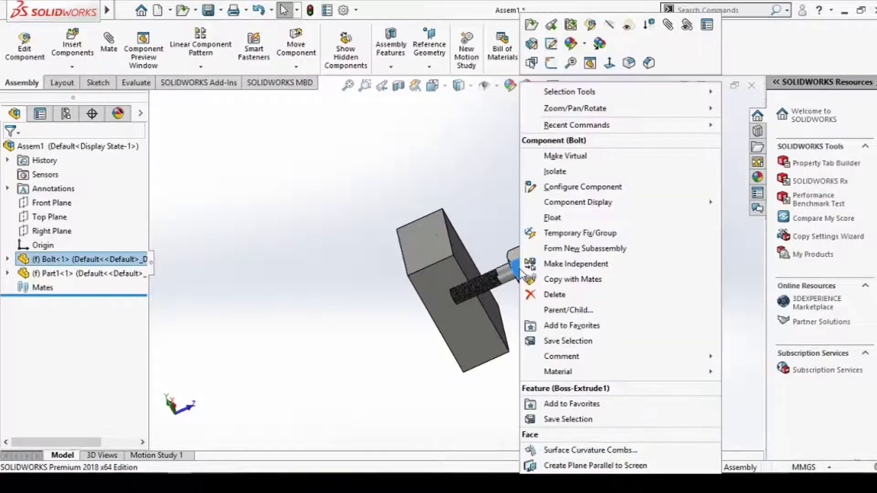
left_click(552, 219)
- Examine the positions of the bolt and block from the front, back, bottom, left and right views
middle_click_drag(542, 304, 520, 346)
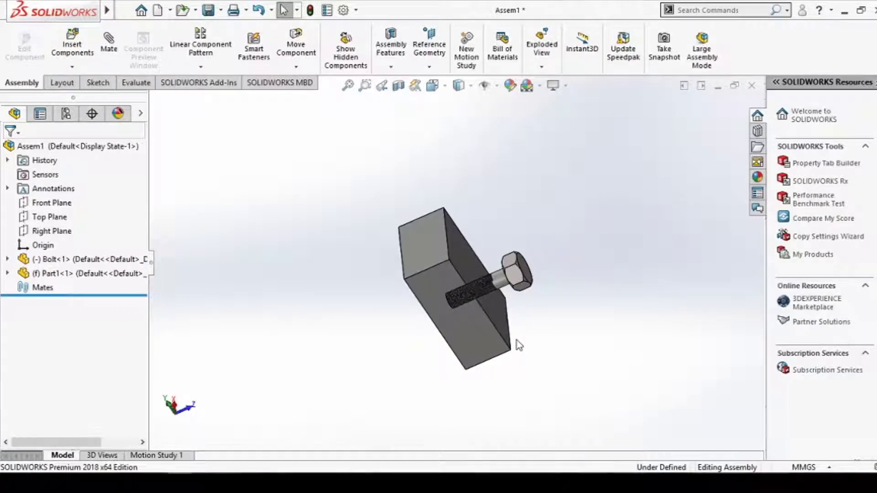
key("ctrl+1")
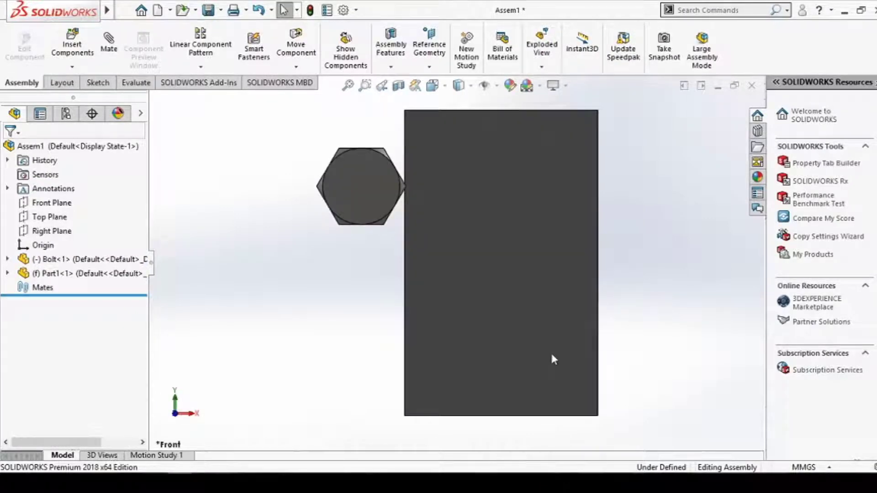
key("ctrl+2")
key("ctrl+6")
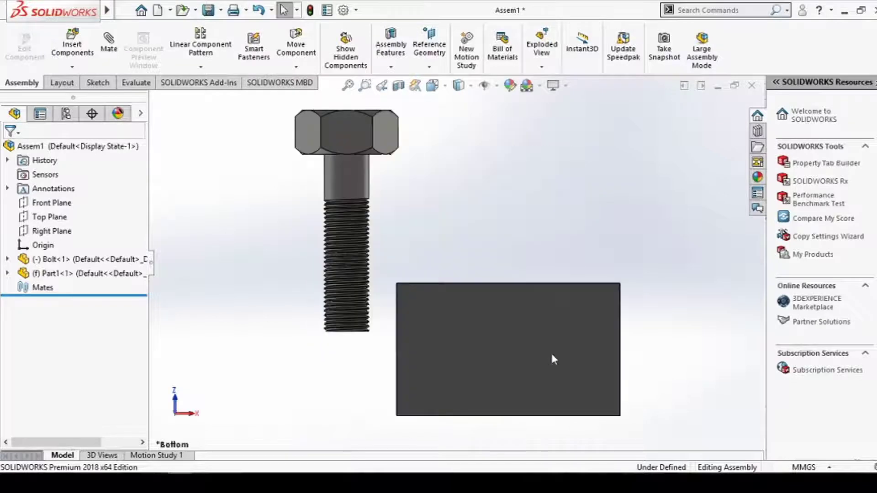
key("ctrl+3")
key("ctrl+4")
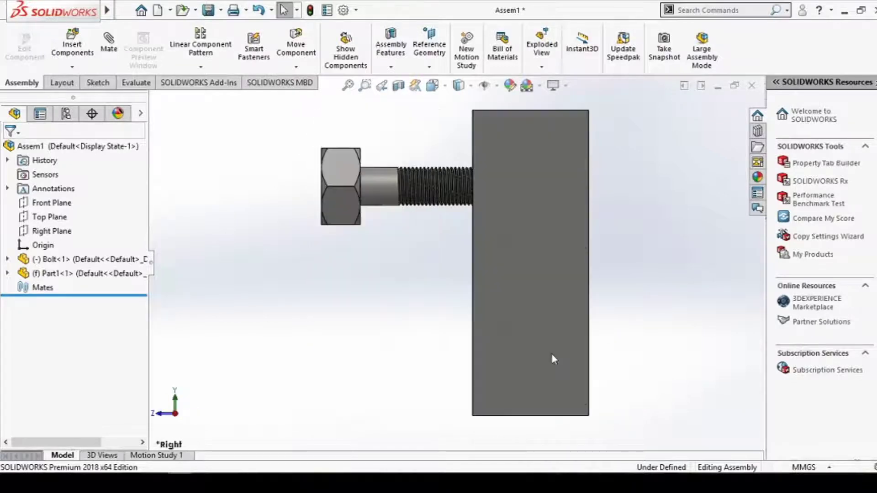
key("ctrl+3")
middle_click_drag(552, 354, 503, 347)
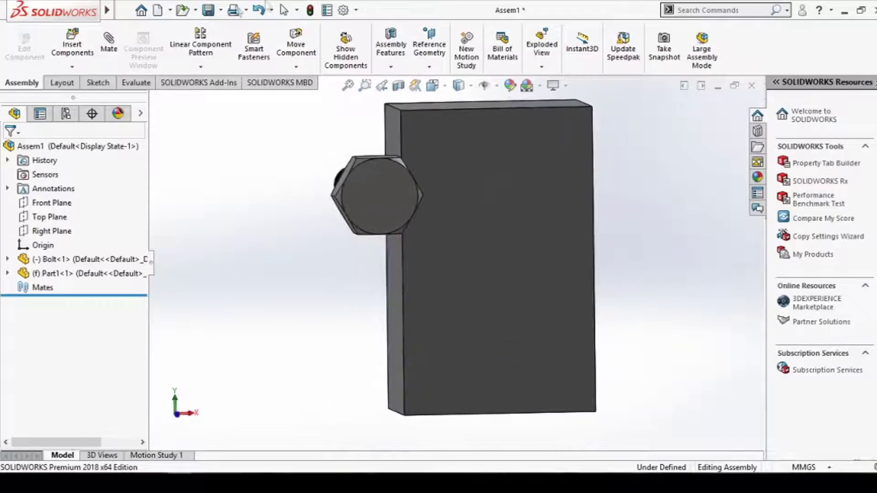
- Rotate the bolt freely until its shank runs parallel to the block's long edges, with the head up and one hex flat squared to the back view
left_click(295, 68)
left_click(304, 98)
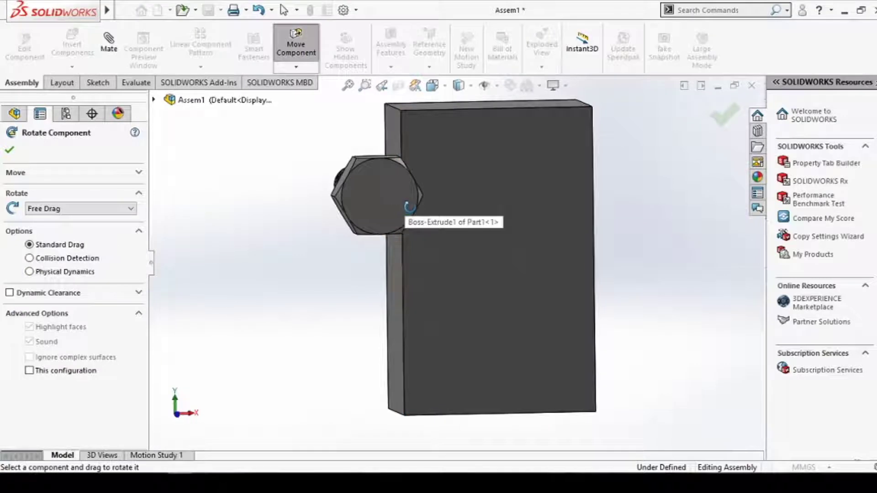
key("ctrl+5")
key("ctrl+6")
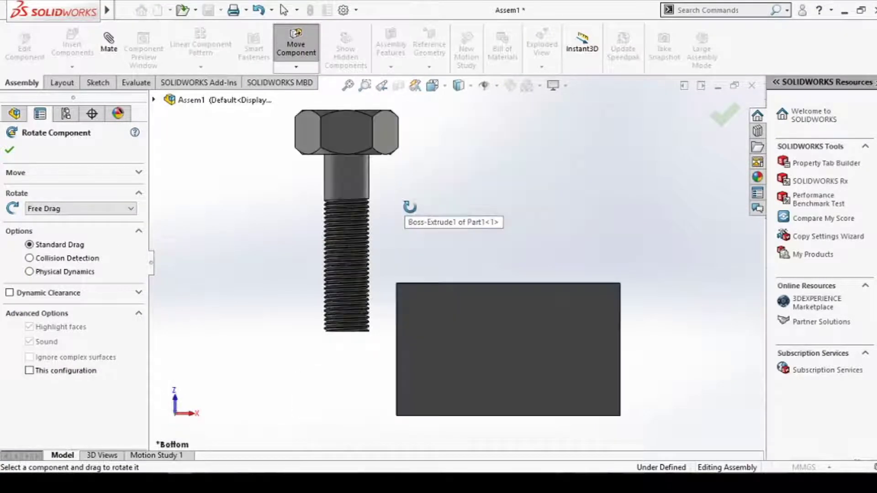
key("ctrl+4")
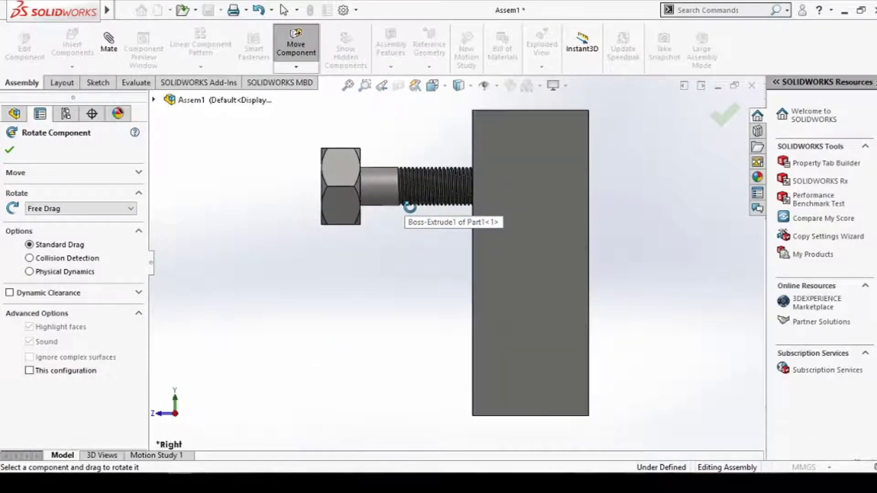
key("ctrl+3")
key("ctrl+2")
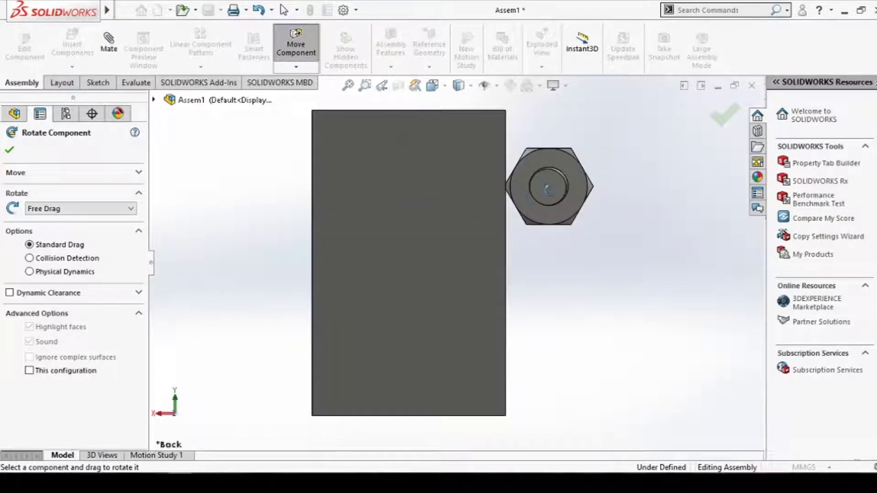
left_click_drag(552, 248, 550, 369)
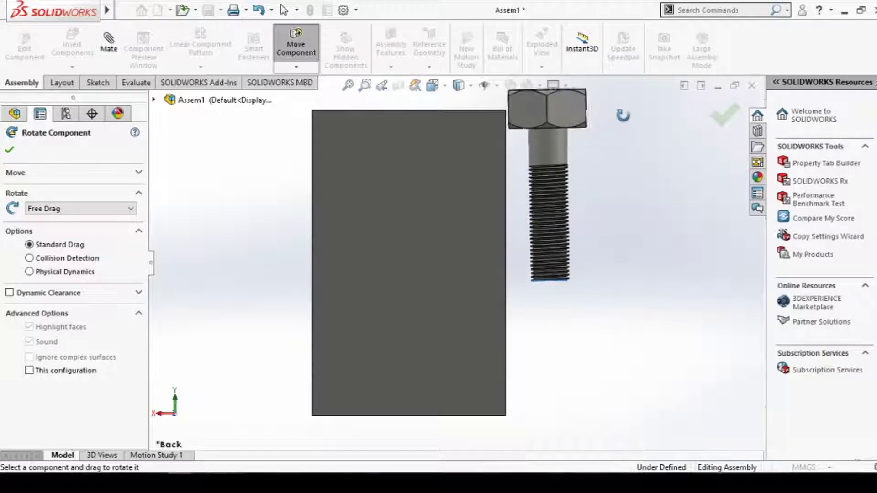
left_click_drag(623, 115, 563, 112)
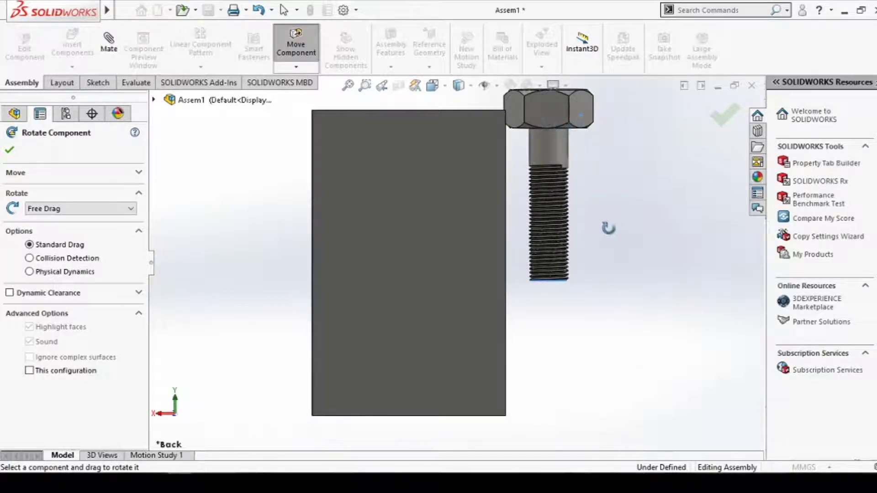
left_click(724, 114)
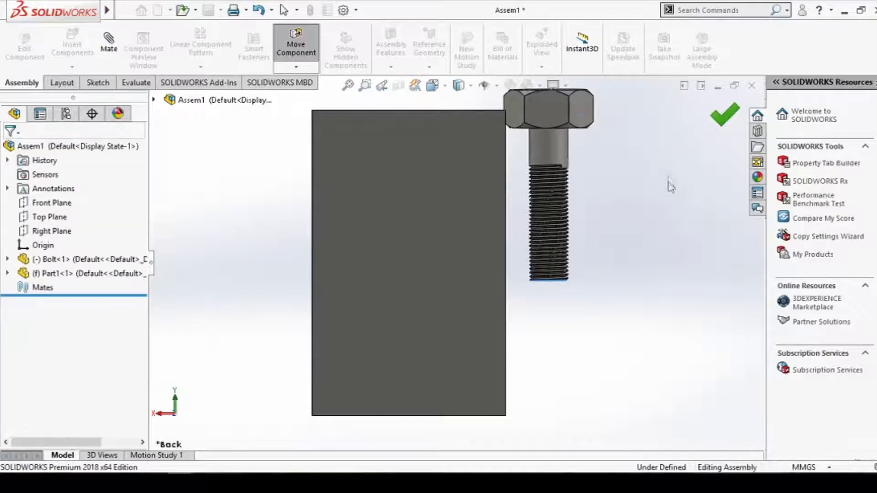
- Move the bolt in front of the block's large front face, lying within the face's outline
middle_click_drag(666, 225, 494, 303)
left_click_drag(442, 266, 476, 156)
middle_click_drag(468, 292, 517, 244)
left_click_drag(516, 244, 464, 192)
middle_click_drag(482, 245, 447, 227)
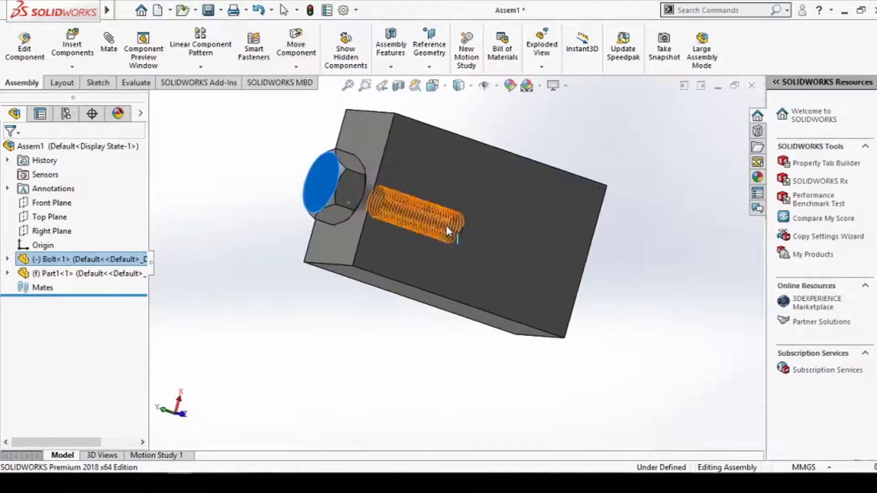
left_click_drag(458, 230, 536, 246)
middle_click_drag(536, 246, 503, 249)
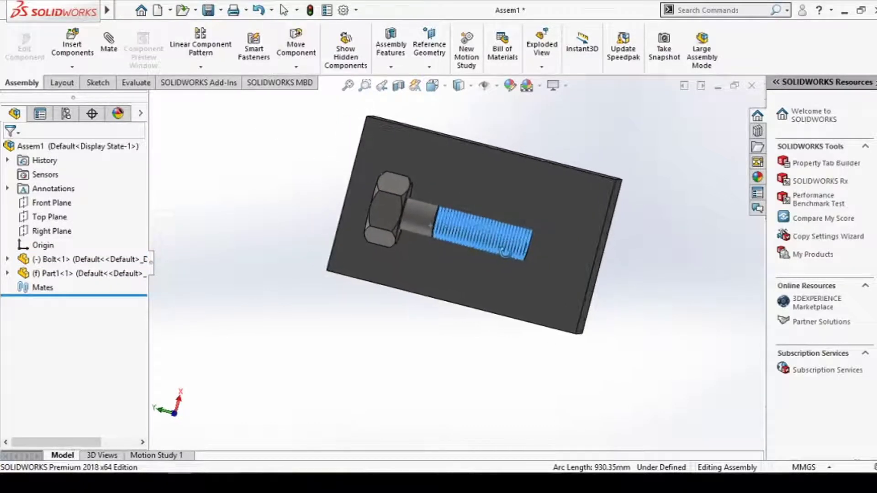
left_click(519, 245)
left_click_drag(519, 244, 538, 242)
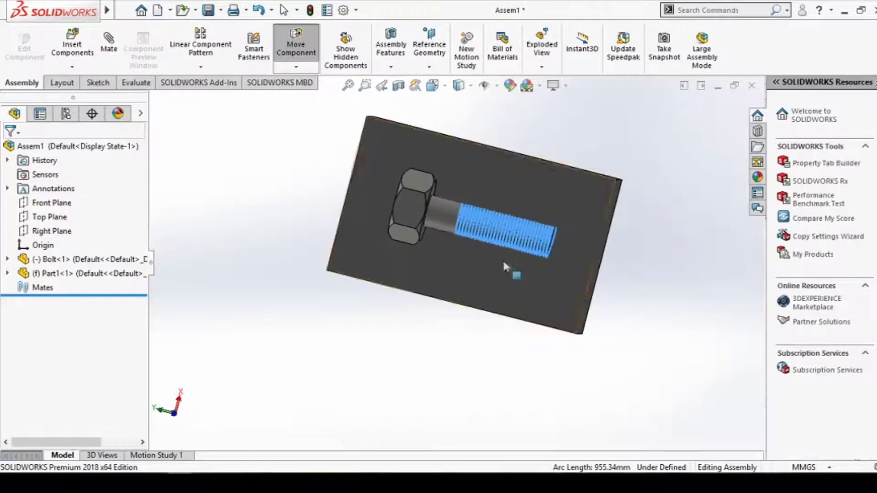
middle_click_drag(503, 259, 581, 220)
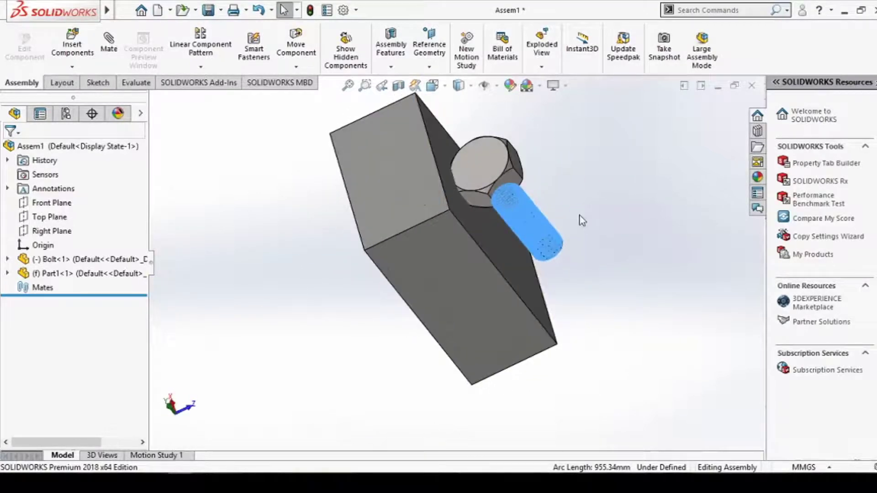
- Move the bolt toward the block in the left view so about half its thickness sinks into the front face
key("ctrl+3")
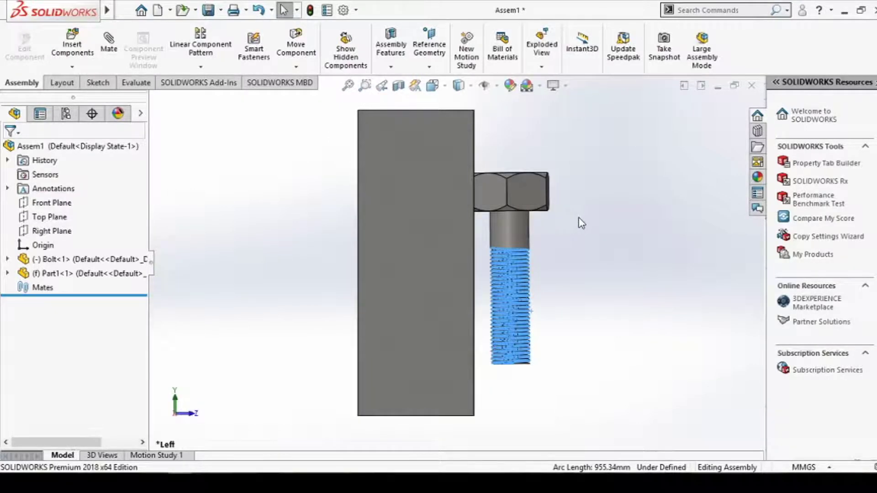
left_click_drag(516, 190, 484, 182)
key("Escape")
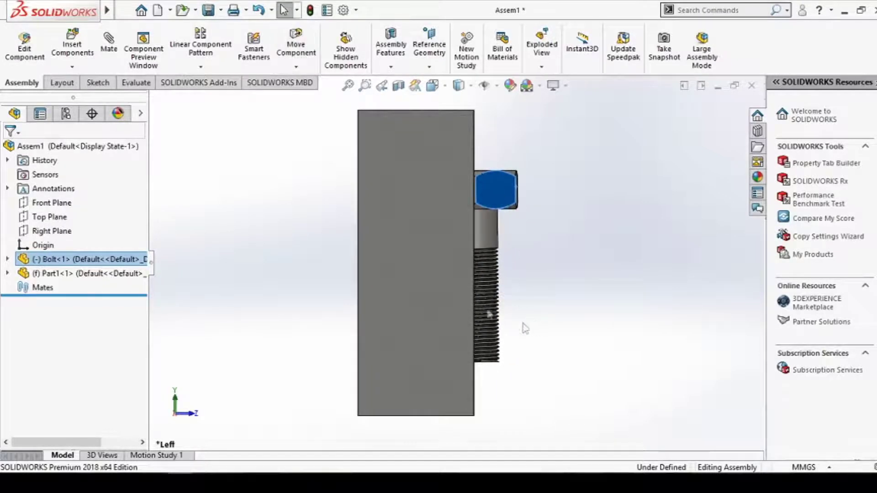
- Rotate the half-embedded bolt slightly with Rotate Component, using free drag, to fine-tune its orientation
left_click(296, 67)
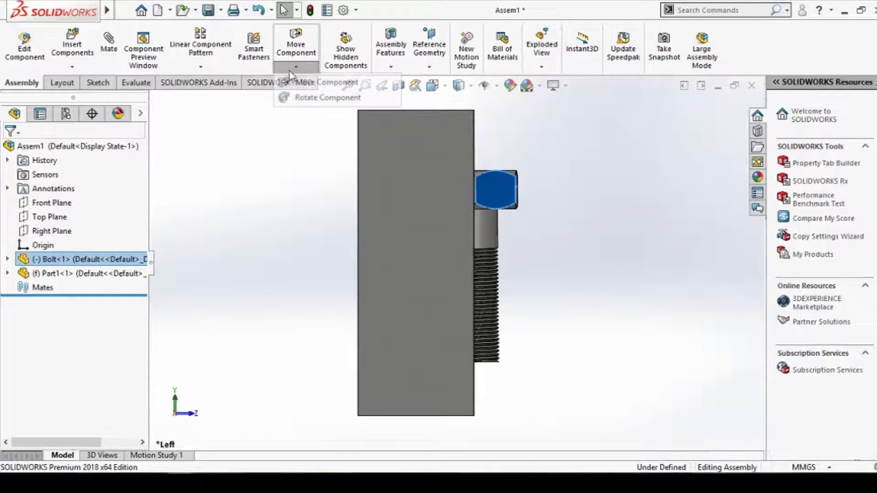
left_click(307, 97)
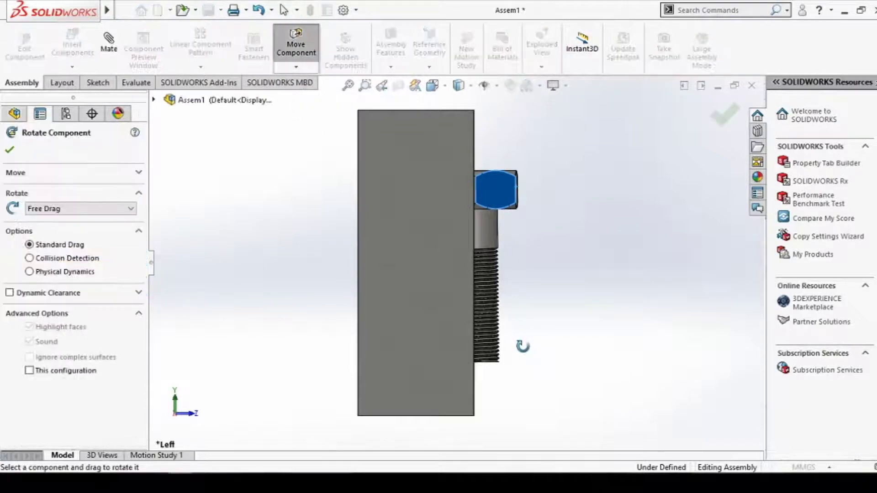
left_click_drag(518, 348, 484, 363)
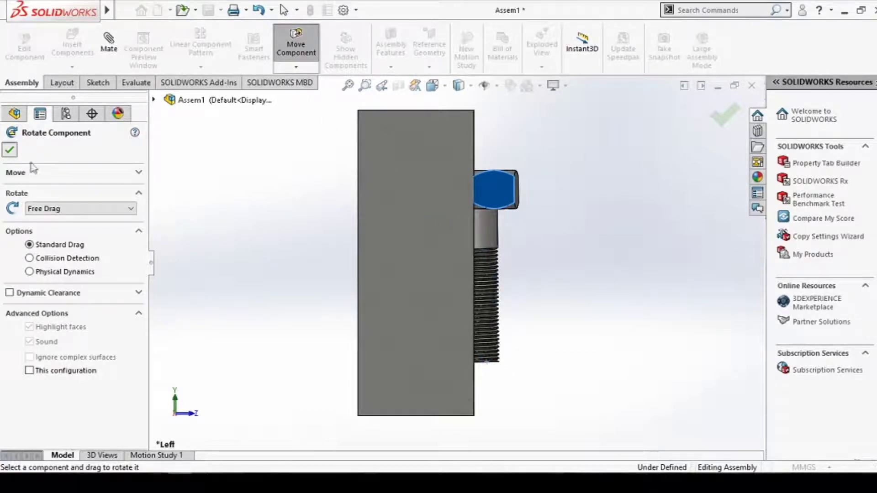
left_click(9, 150)
- Edit the block in context, rebuilding and saving the assembly as Assem1 in the Ball Bearing folder, replacing the existing file
middle_click_drag(571, 276, 458, 215)
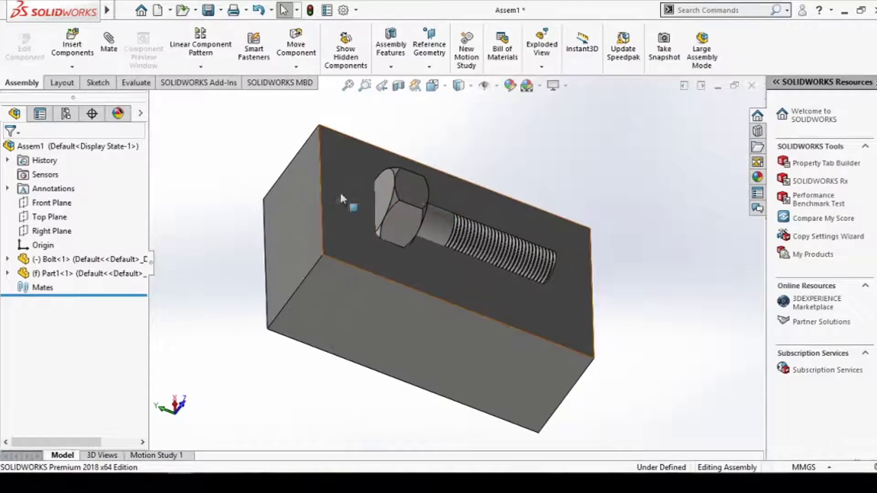
middle_click_drag(260, 218, 275, 264)
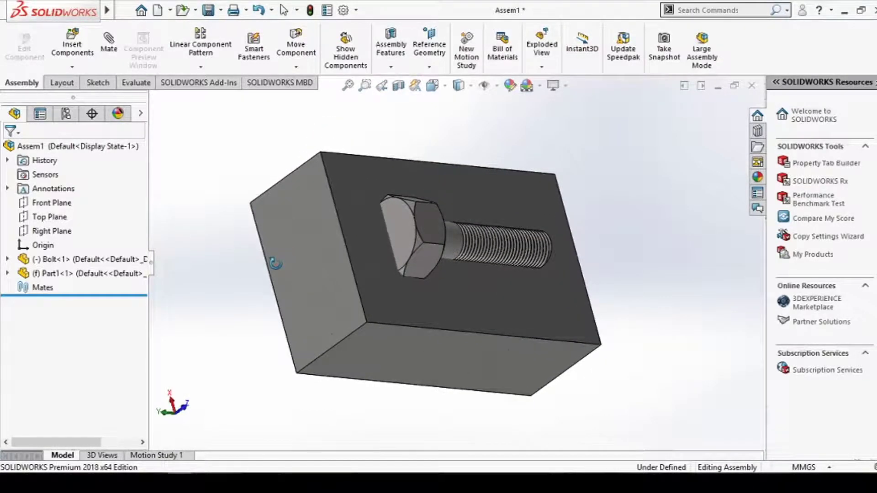
scroll(276, 264, "up", 1)
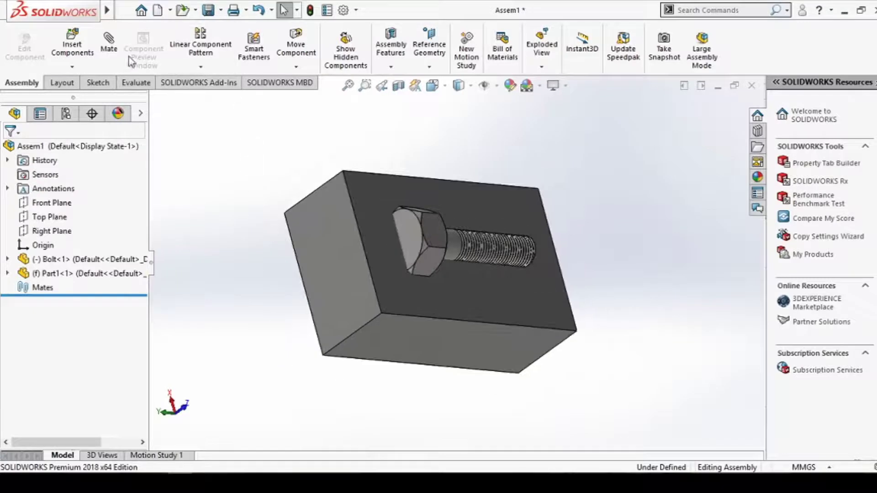
middle_click_drag(295, 249, 319, 200)
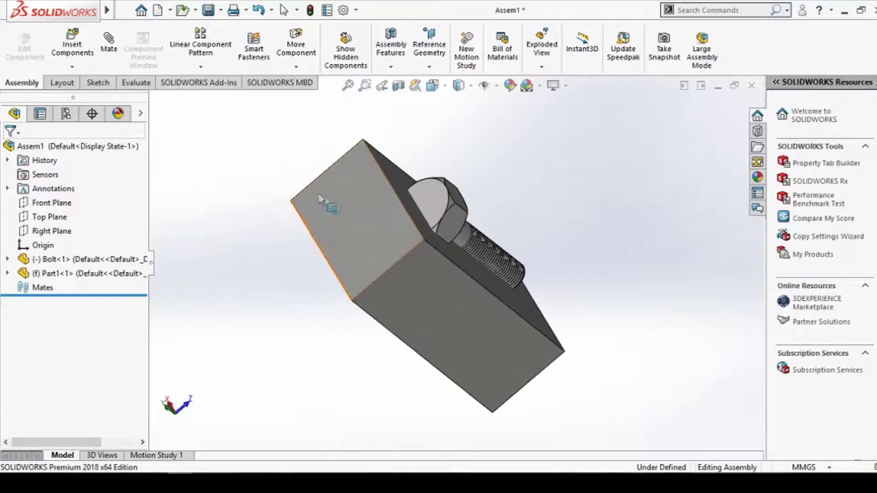
left_click(342, 210)
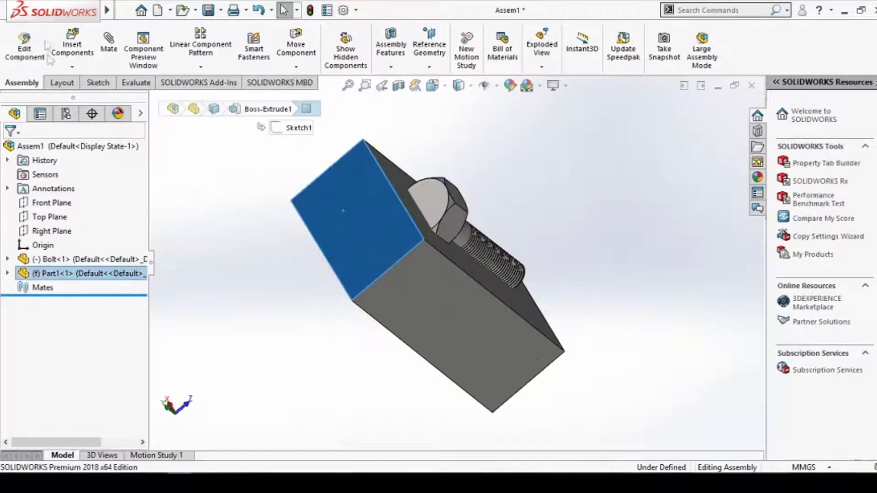
left_click(37, 48)
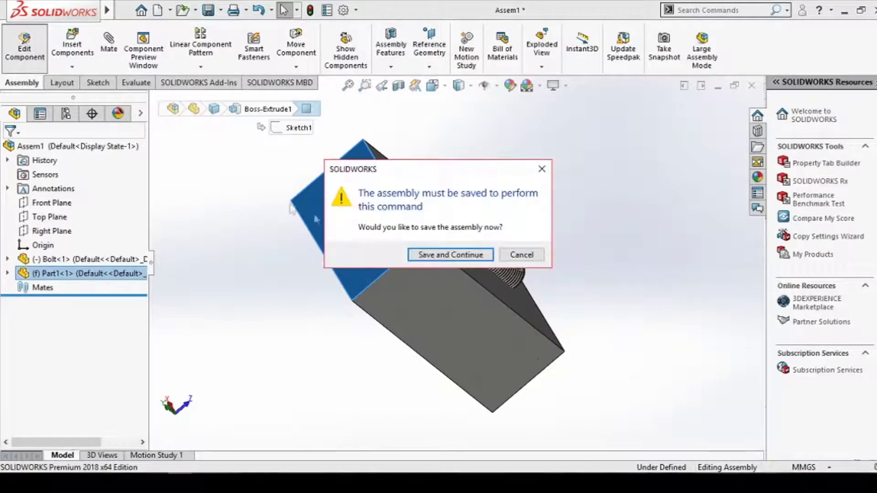
left_click(445, 259)
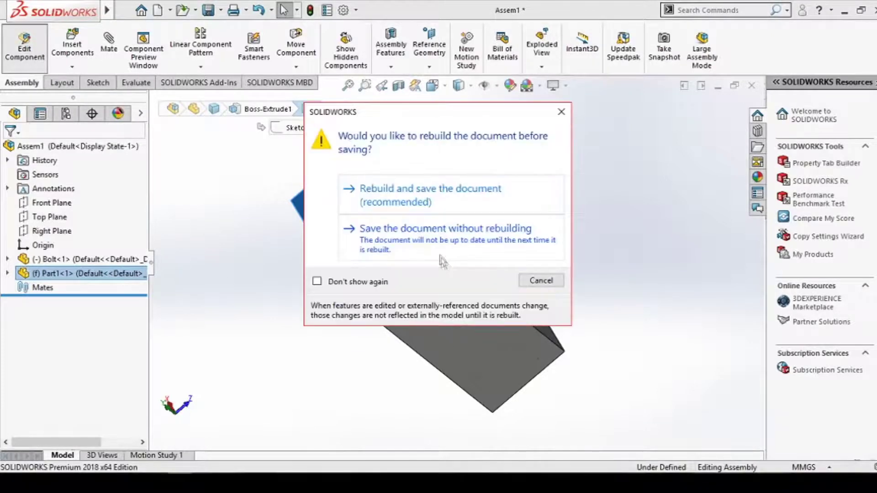
left_click(431, 201)
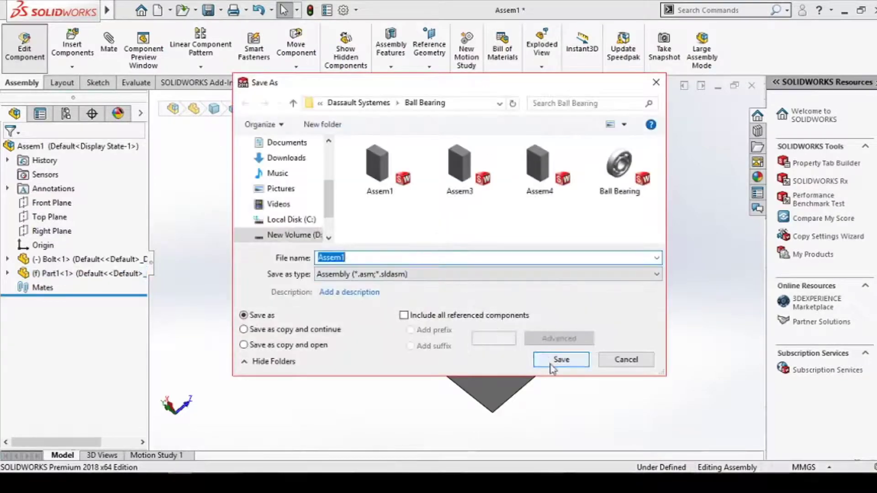
left_click(551, 366)
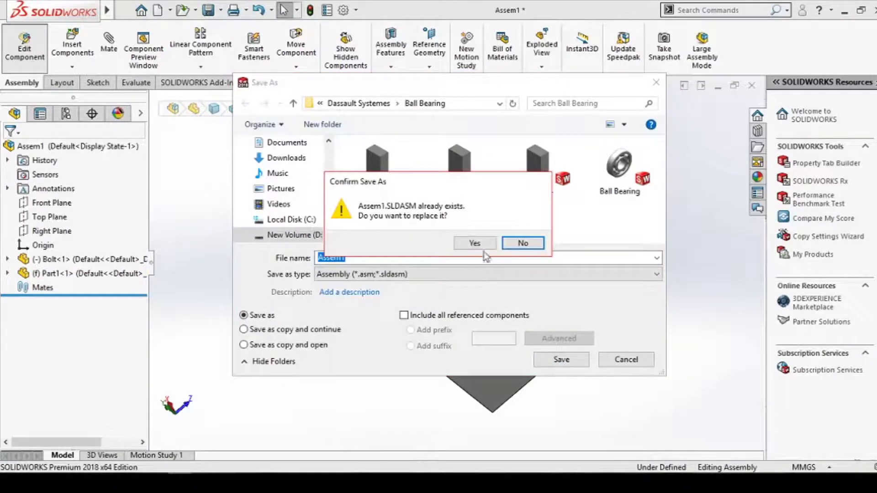
left_click(474, 243)
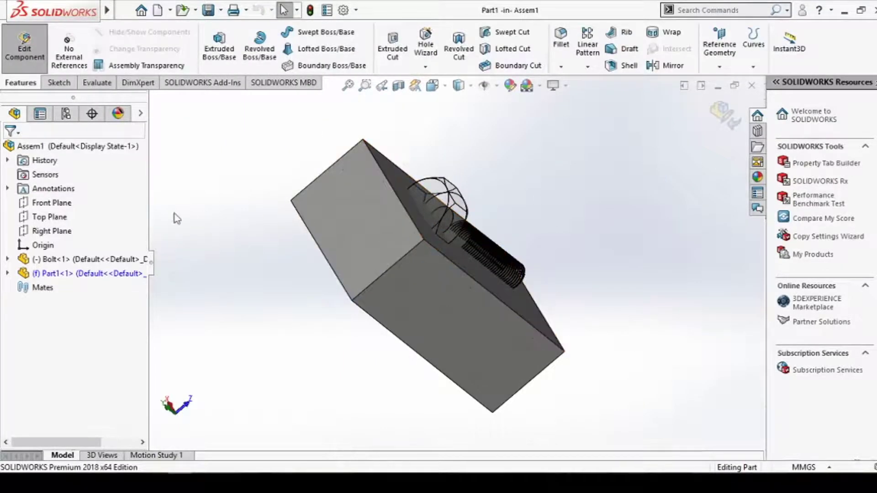
- Cut a bolt-shaped Cavity in the block using the bolt, scaled uniformly 0% about the component origins, and return to the assembly
left_click(128, 259)
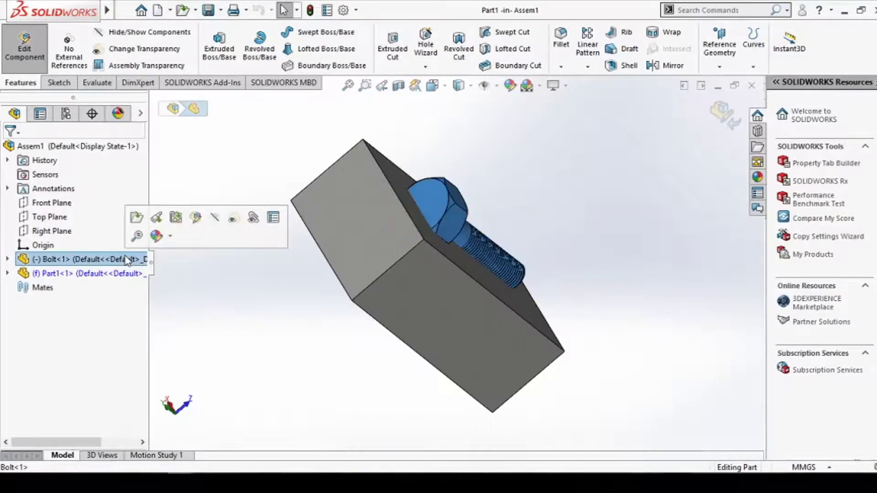
left_click(175, 259)
left_click(94, 259)
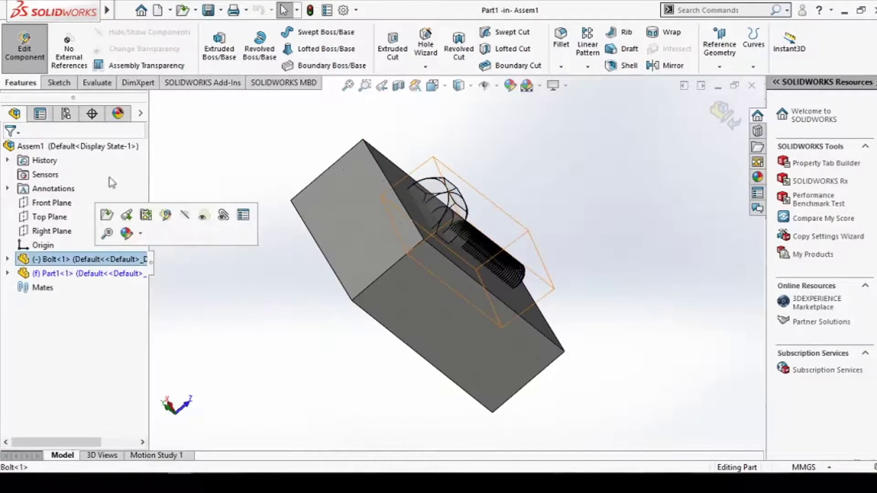
mouse_move(83, 6)
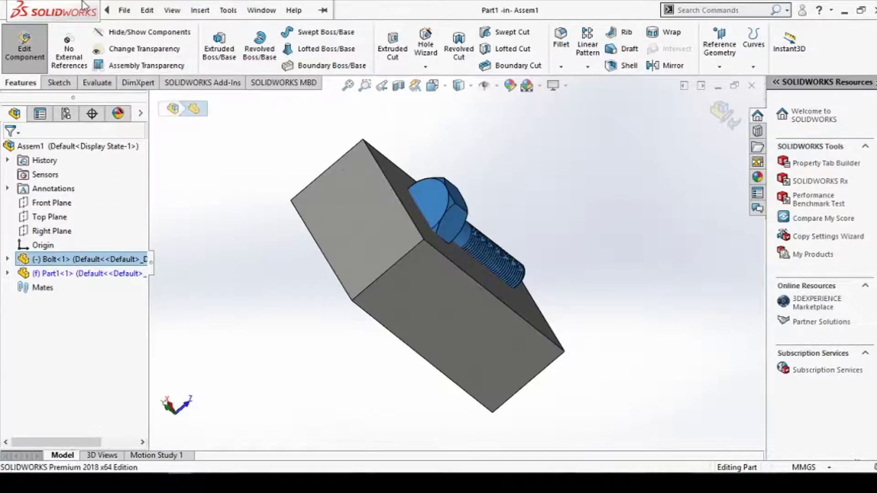
left_click(202, 11)
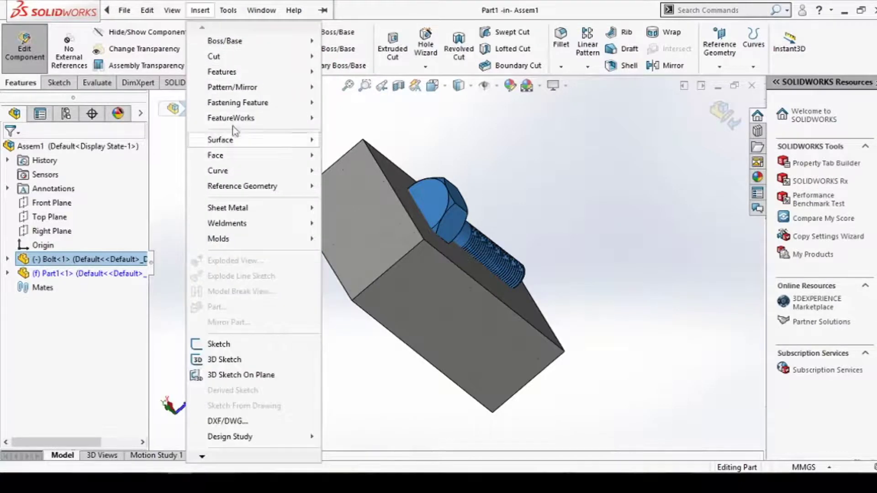
mouse_move(244, 77)
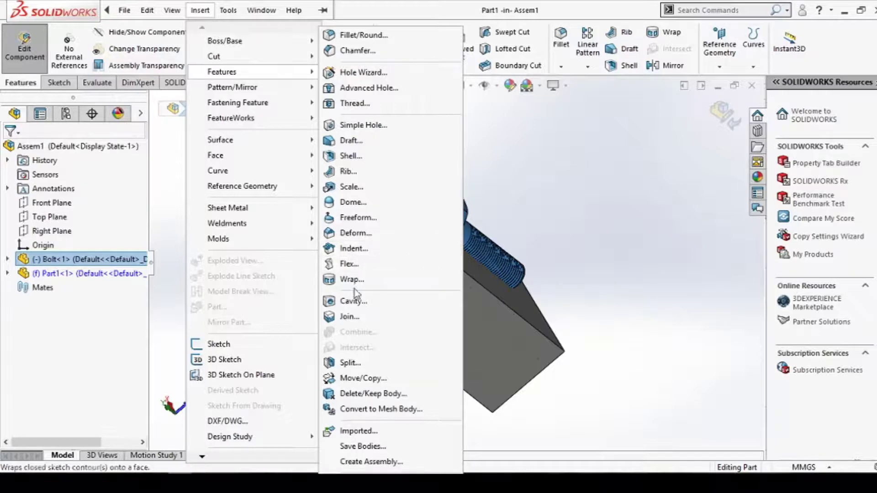
left_click(352, 300)
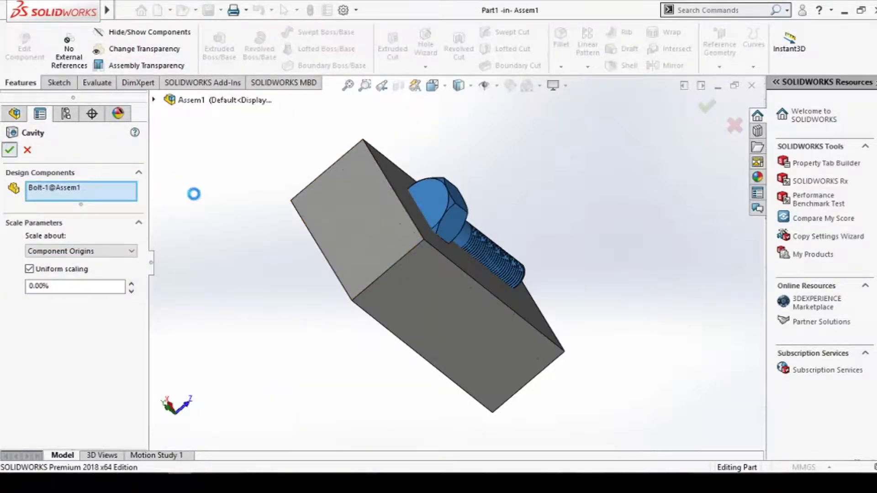
key("Return")
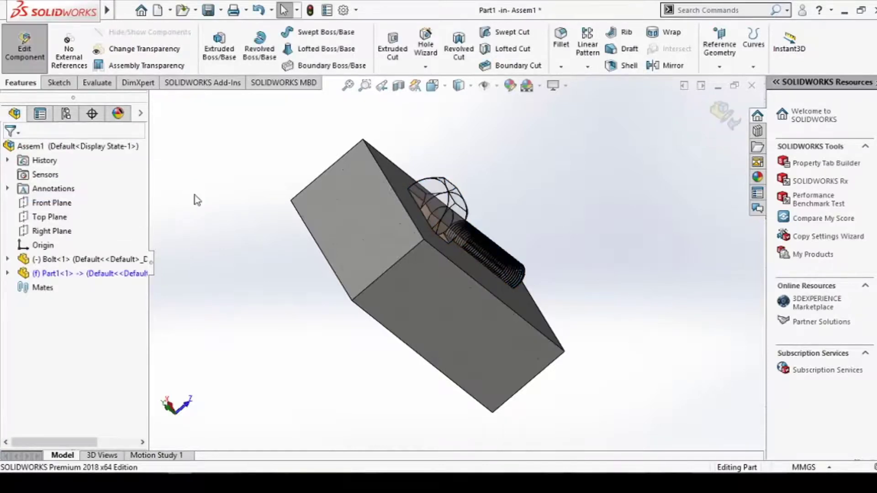
left_click(723, 113)
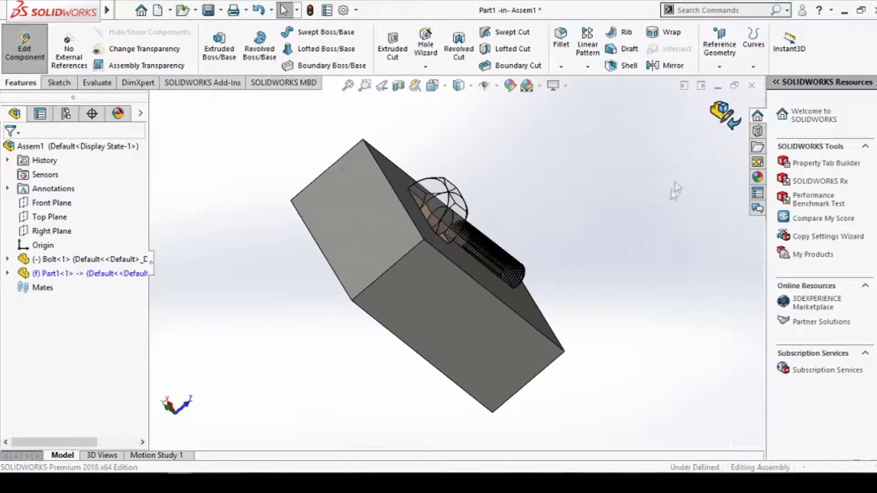
- Move the bolt out of the block and off to the side of its front face to expose the cavity
middle_click_drag(646, 236, 576, 245)
left_click_drag(465, 228, 534, 200)
middle_click_drag(546, 271, 483, 288)
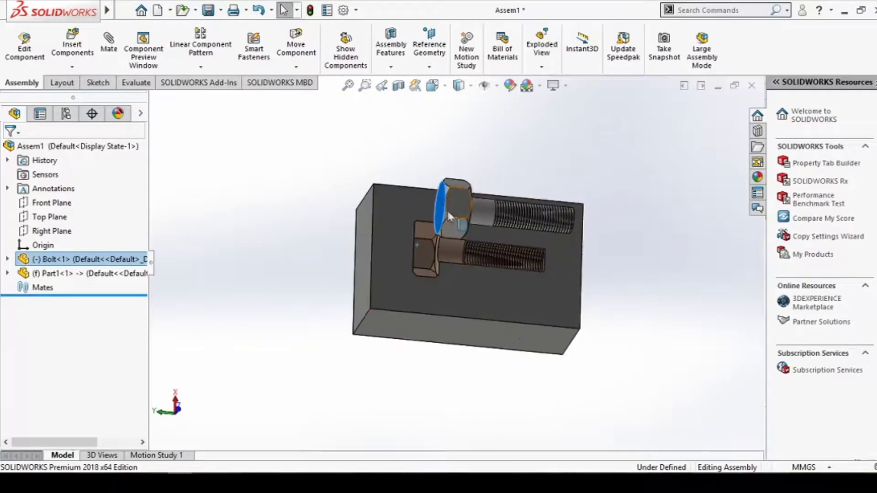
left_click_drag(449, 209, 501, 161)
middle_click_drag(501, 217, 540, 238)
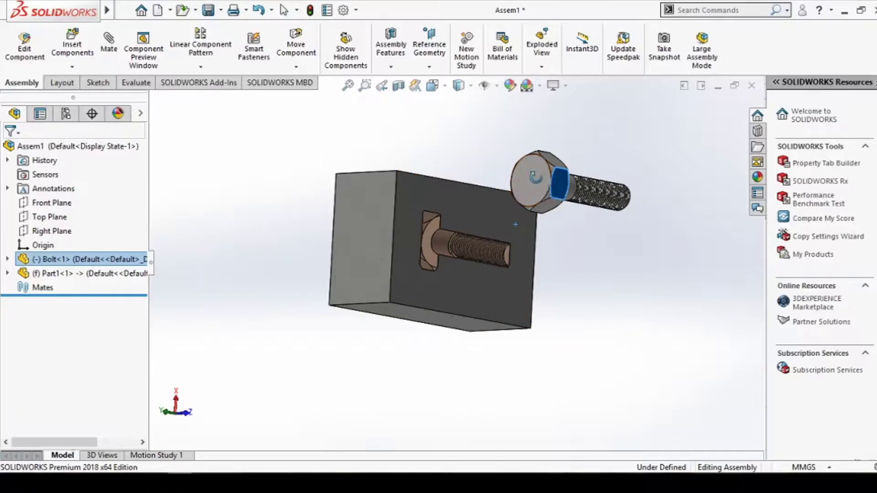
middle_click_drag(535, 177, 489, 155)
mouse_move(515, 150)
middle_mouse_down()
mouse_move(521, 143)
mouse_move(519, 167)
middle_mouse_up()
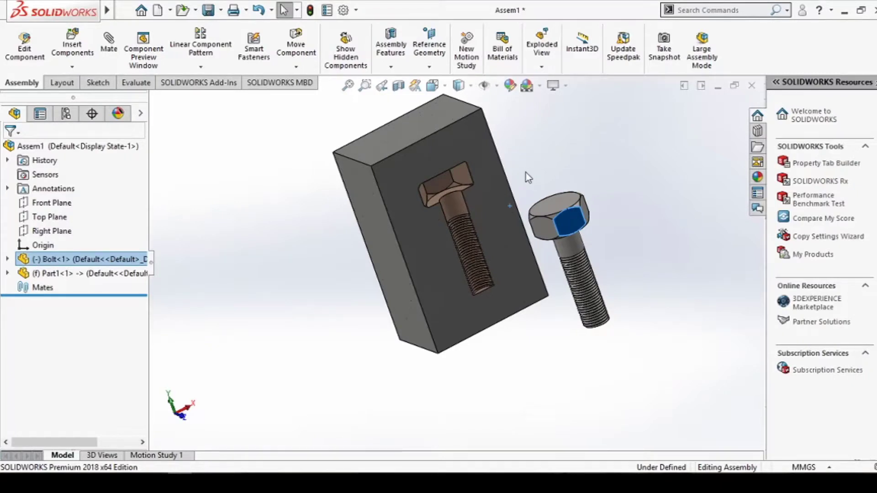
middle_click_drag(523, 179, 572, 181)
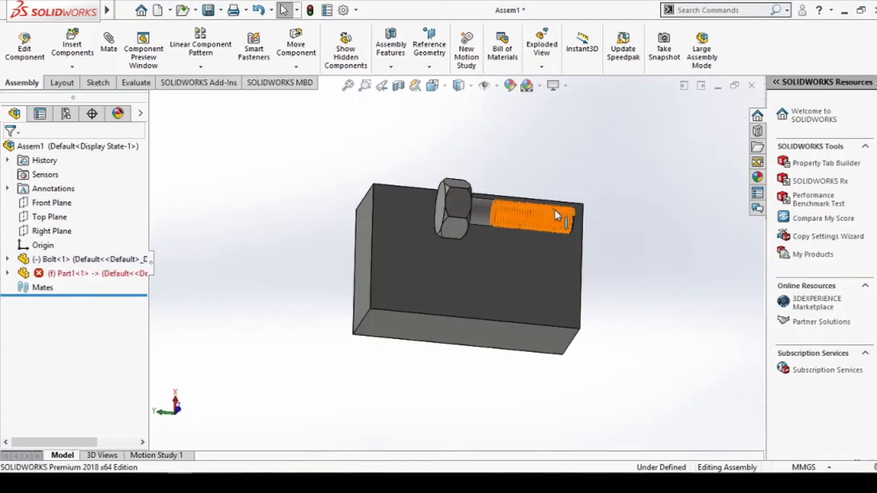
key("Escape")
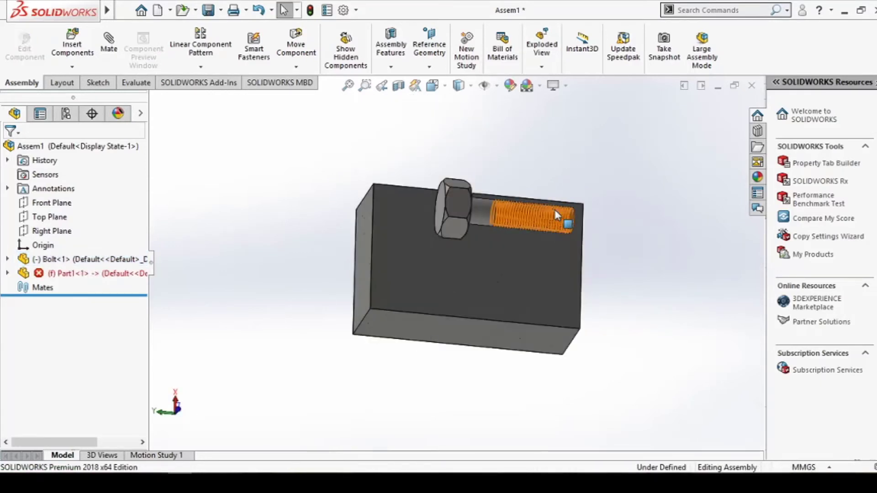